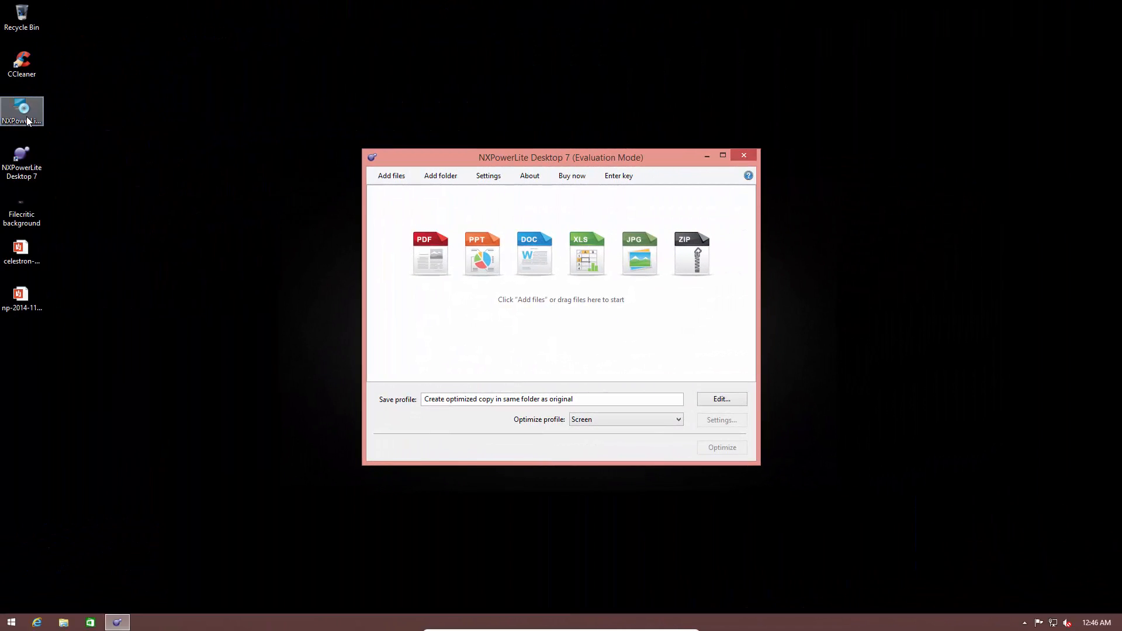
Step: Open and close the properties of the NXPowerLiteSetup70_1 installer on the desktop
{"action": "right_click", "coordinate": [27, 121]}
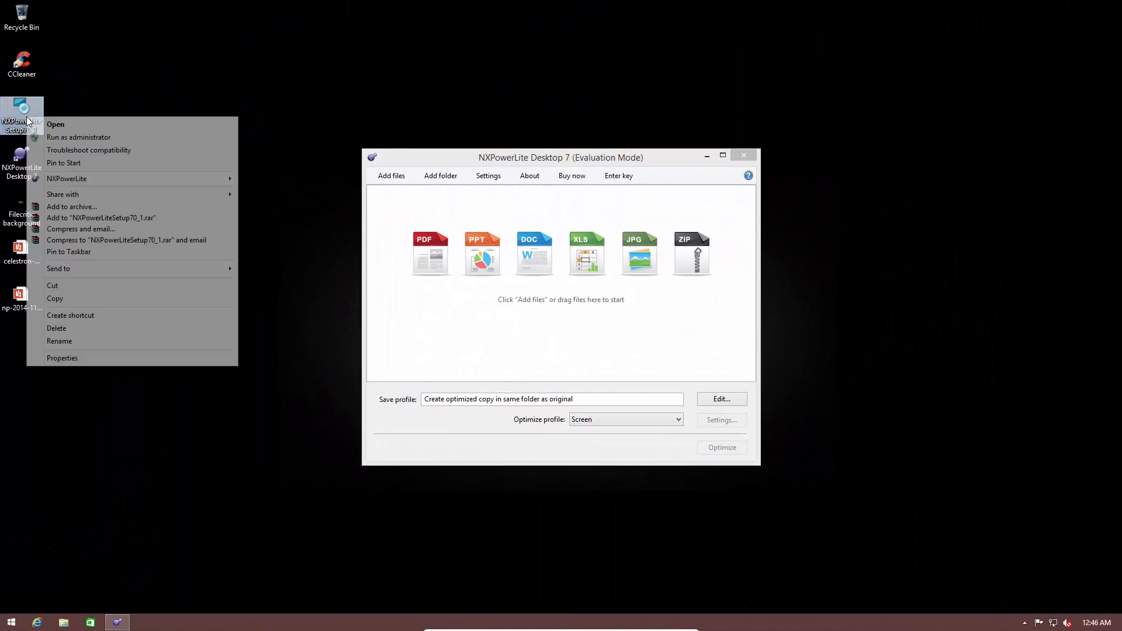
{"action": "left_click", "coordinate": [56, 357]}
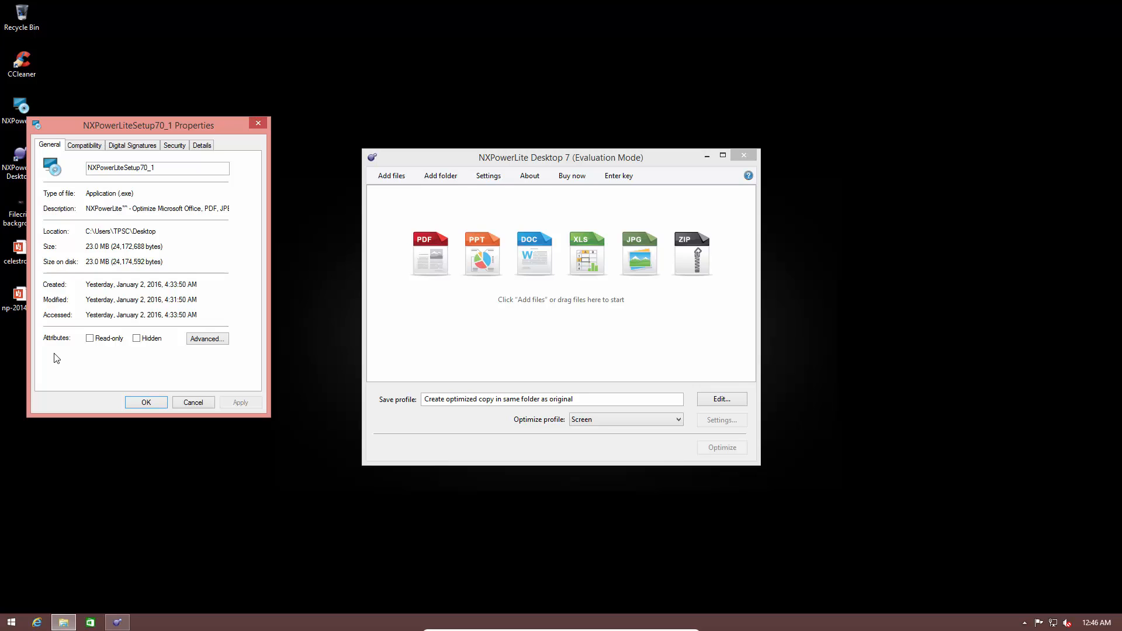
{"action": "left_click", "coordinate": [257, 122]}
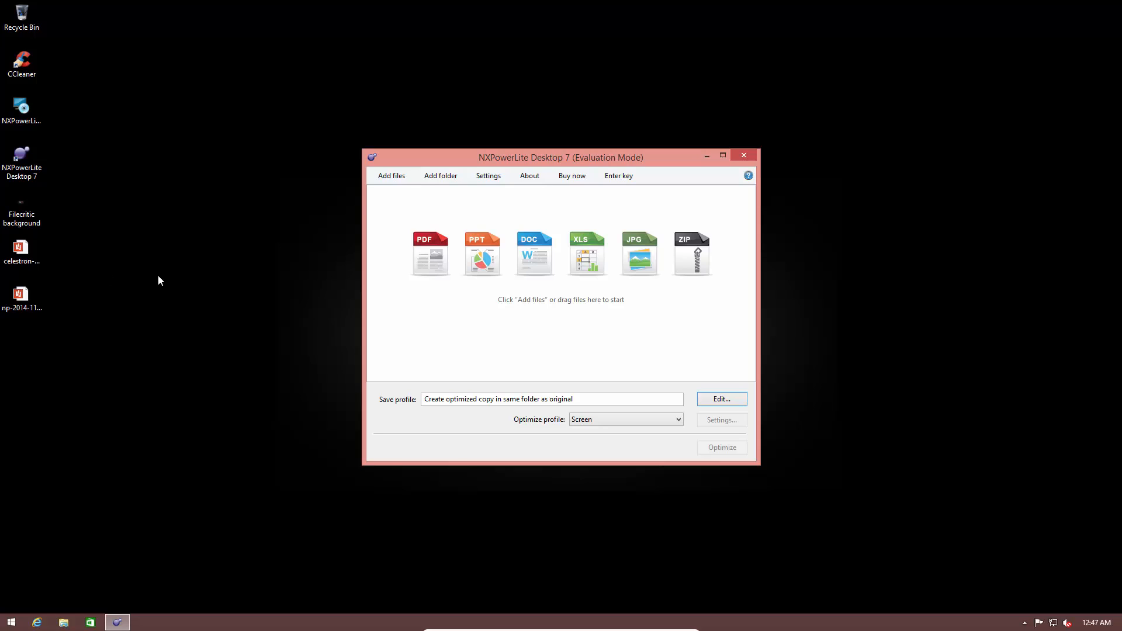
Step: View the properties of the Filecritic background image file on the desktop
{"action": "left_click", "coordinate": [82, 219]}
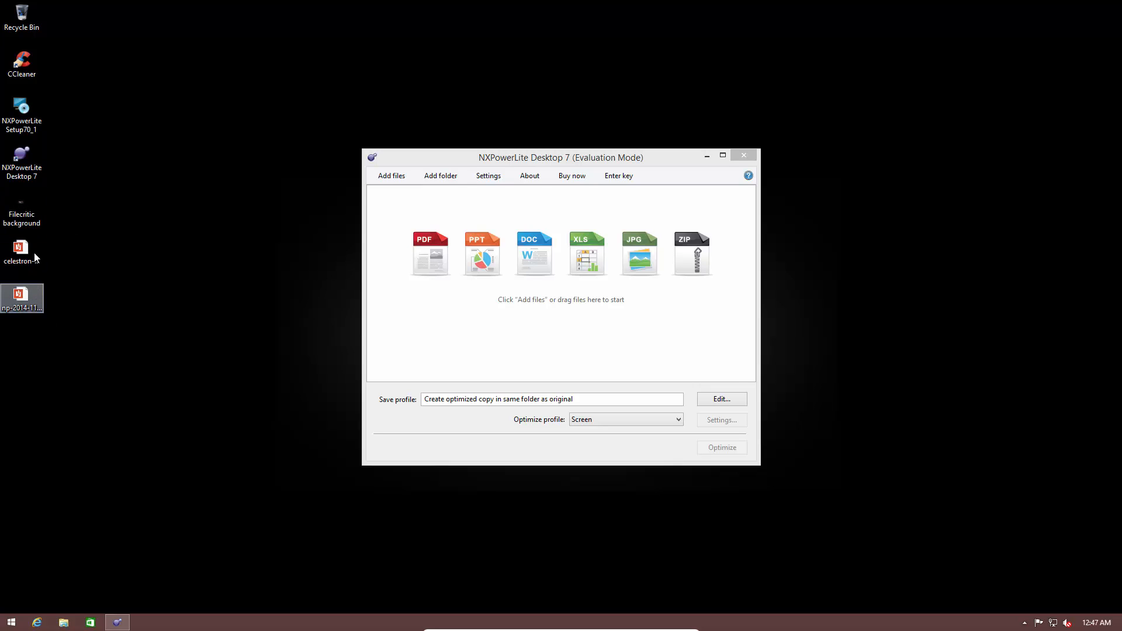
{"action": "left_click", "coordinate": [24, 212]}
{"action": "right_click", "coordinate": [25, 212]}
{"action": "left_click", "coordinate": [85, 495]}
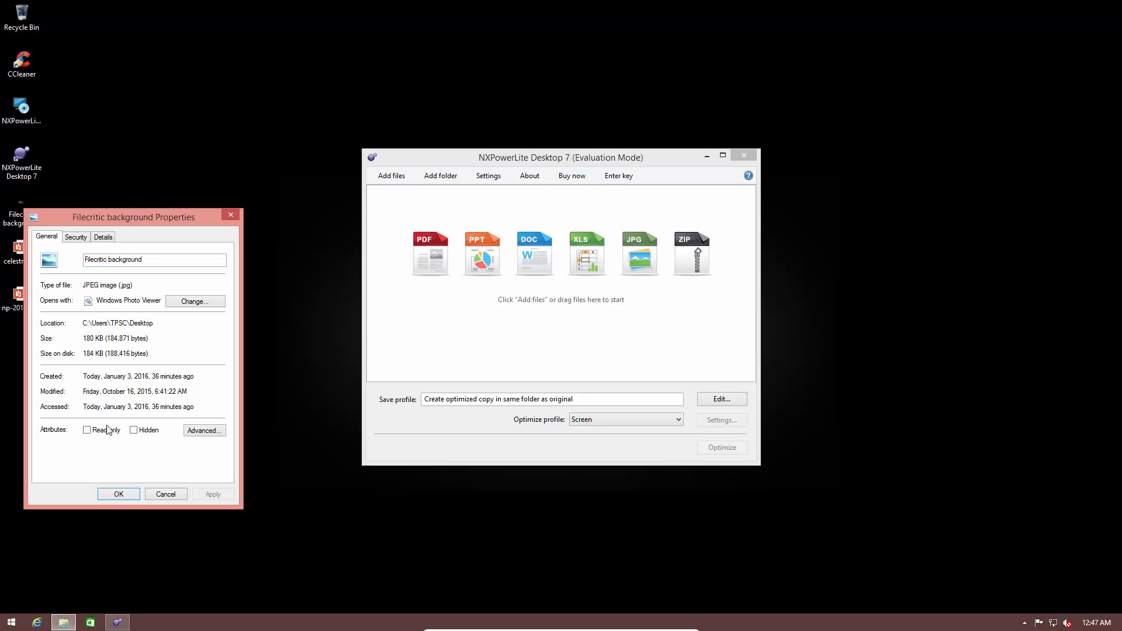
{"action": "left_click", "coordinate": [167, 494]}
Step: View the properties of the celestron-manual PDF on the desktop
{"action": "right_click", "coordinate": [21, 259]}
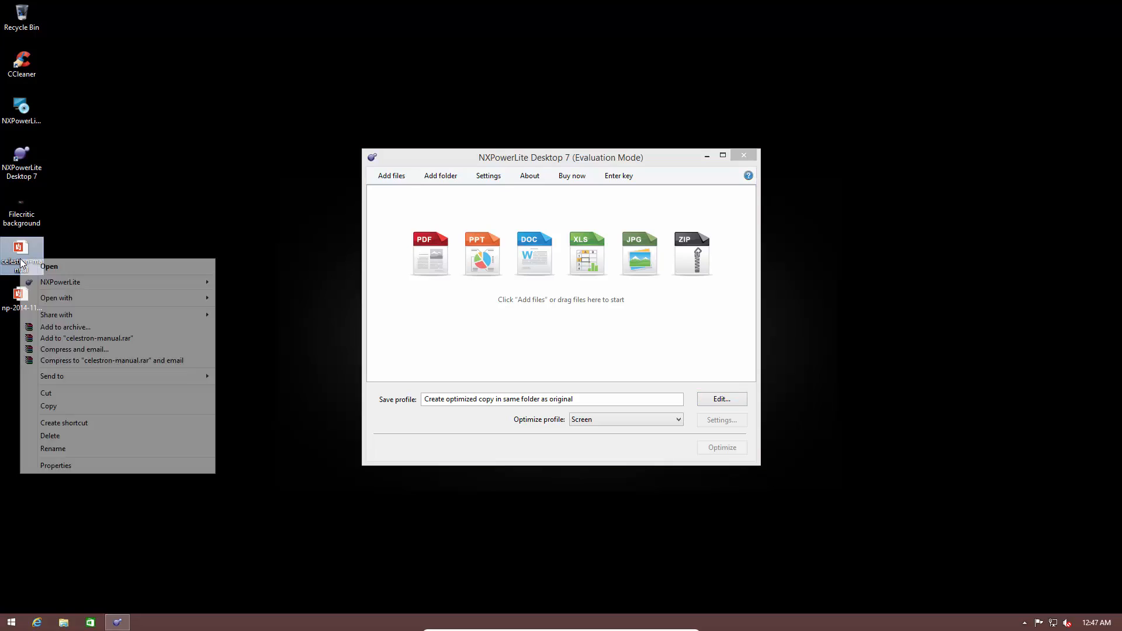
{"action": "left_click", "coordinate": [94, 466]}
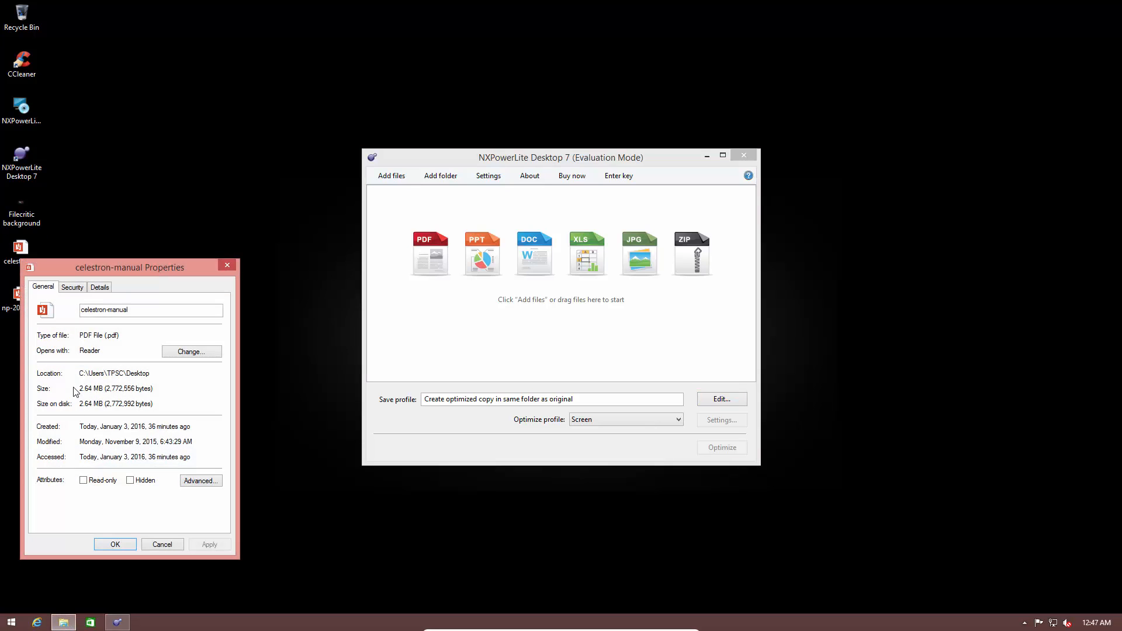
{"action": "left_click", "coordinate": [161, 544]}
Step: View the properties of the np-2014-11-021-jsc-iss-calendar-2015-web PDF on the desktop
{"action": "right_click", "coordinate": [33, 302]}
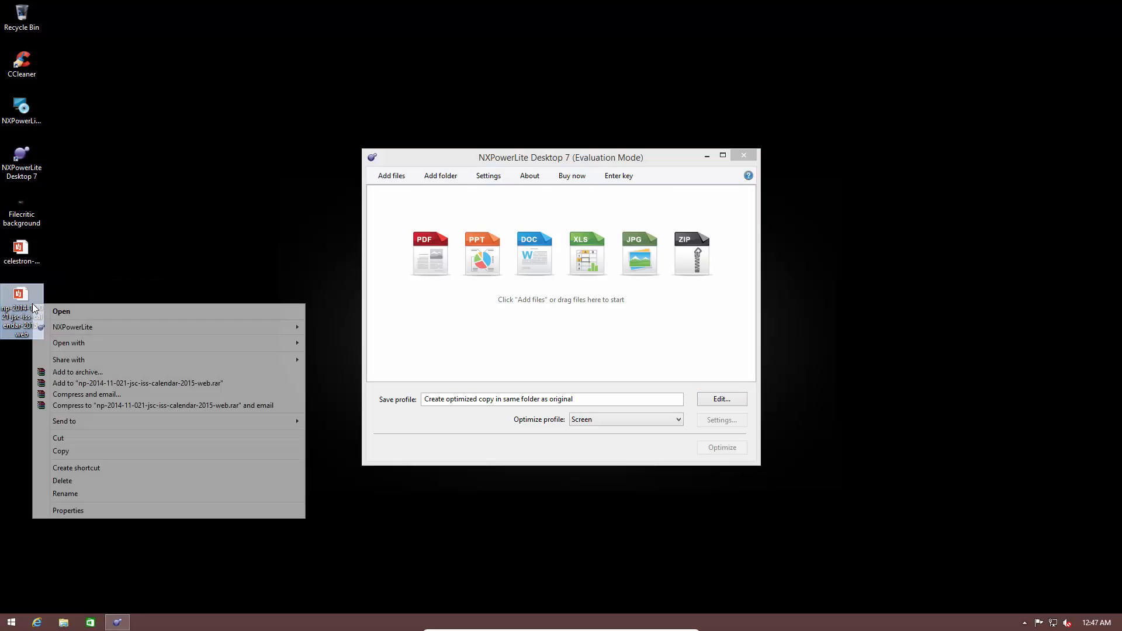
{"action": "left_click", "coordinate": [98, 510]}
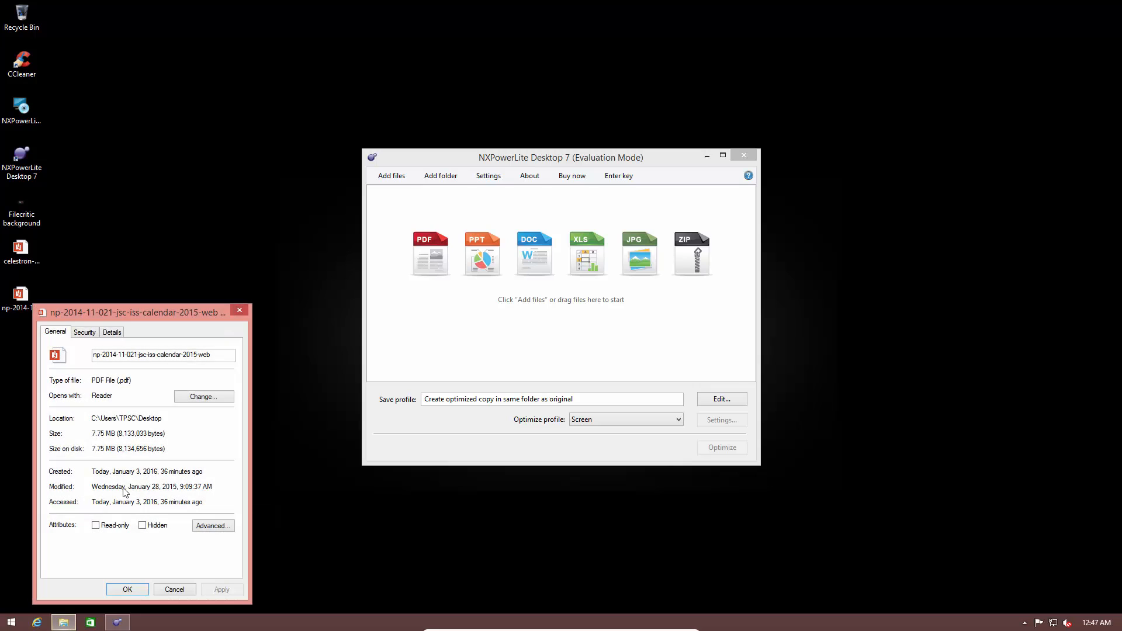
{"action": "left_click_drag", "start_coordinate": [92, 448], "coordinate": [113, 452]}
{"action": "left_click", "coordinate": [113, 453]}
{"action": "left_click", "coordinate": [174, 589]}
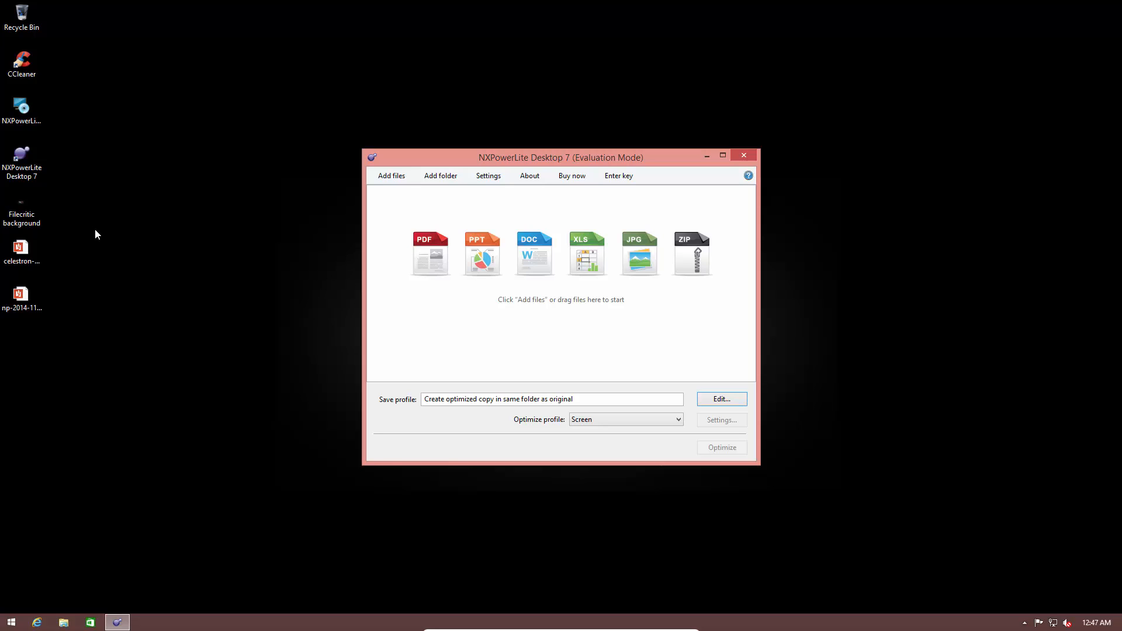
Step: Select the three desktop files together and view their combined properties
{"action": "left_click_drag", "start_coordinate": [79, 201], "coordinate": [2, 338]}
{"action": "right_click", "coordinate": [15, 300]}
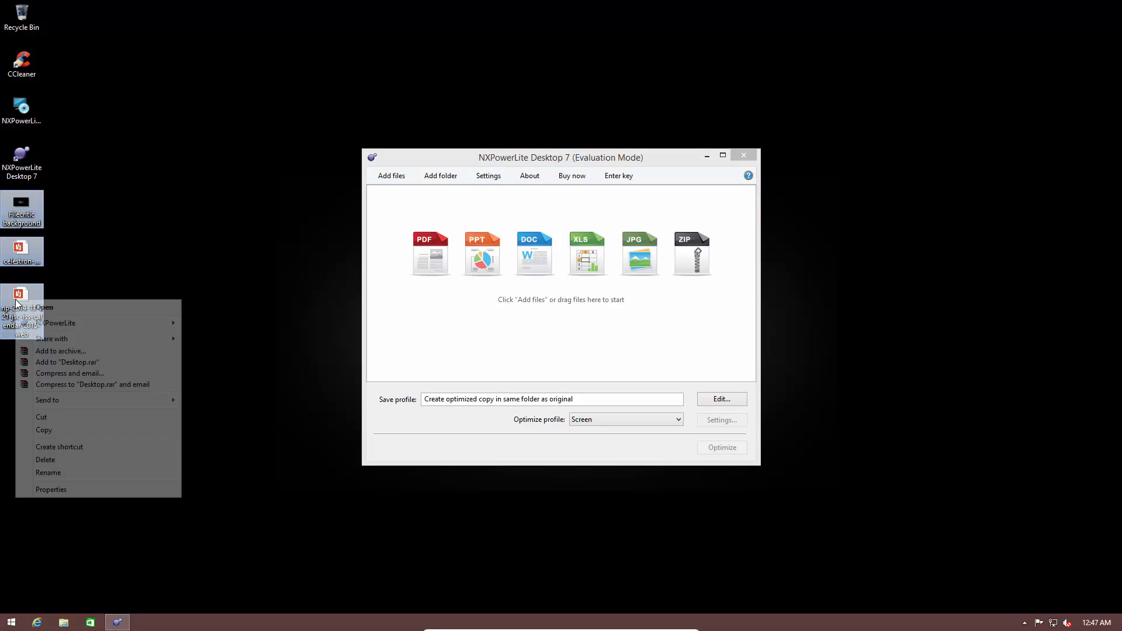
{"action": "left_click", "coordinate": [74, 489]}
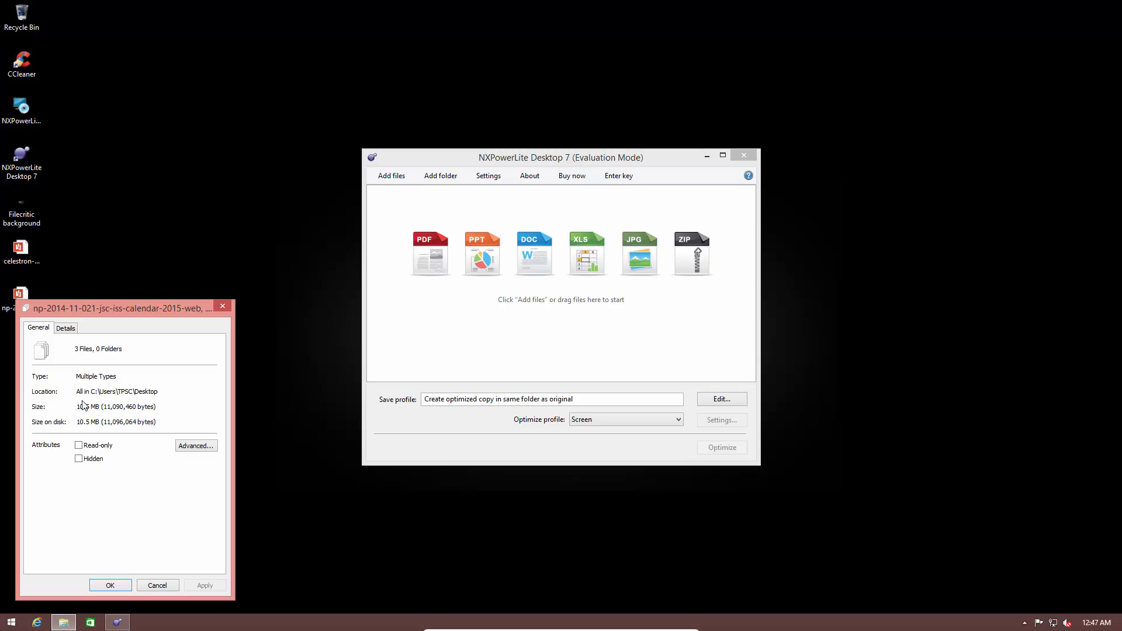
{"action": "left_click", "coordinate": [225, 306]}
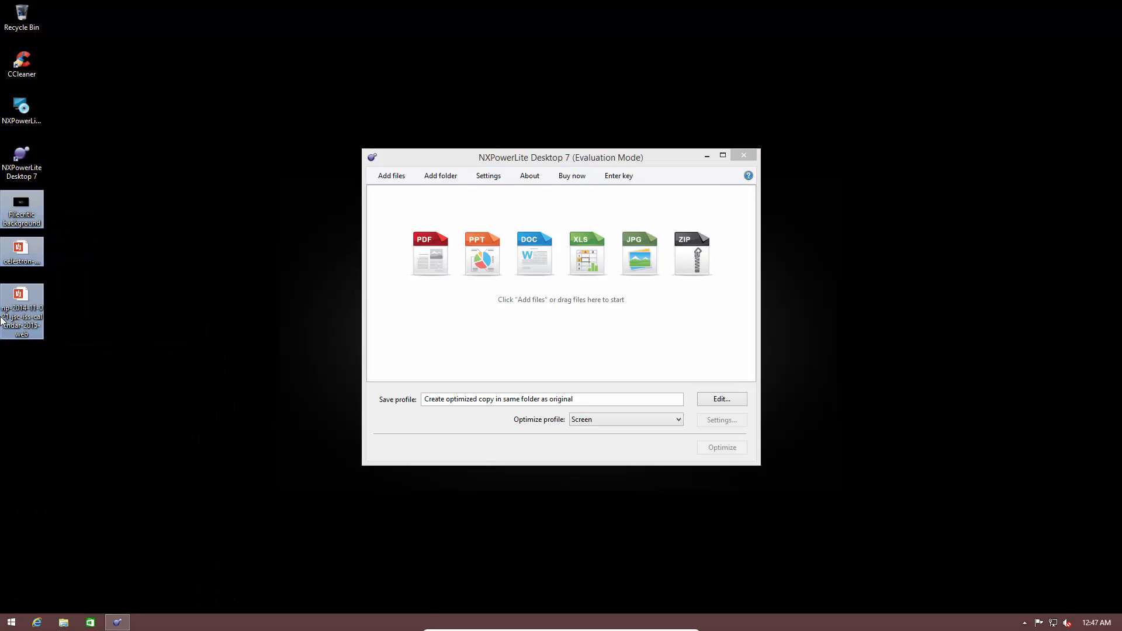
Step: Add the three selected files to NXPowerLite by dropping them into its window and optimize them
{"action": "left_click_drag", "start_coordinate": [3, 321], "coordinate": [488, 333]}
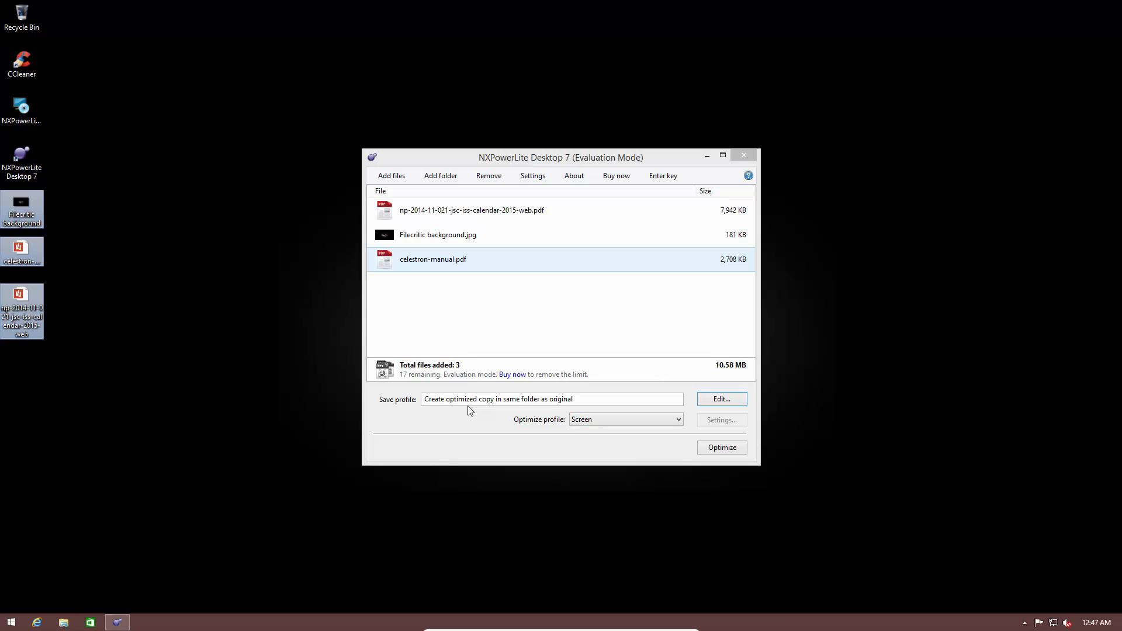
{"action": "left_click", "coordinate": [724, 447]}
{"action": "left_click", "coordinate": [723, 447]}
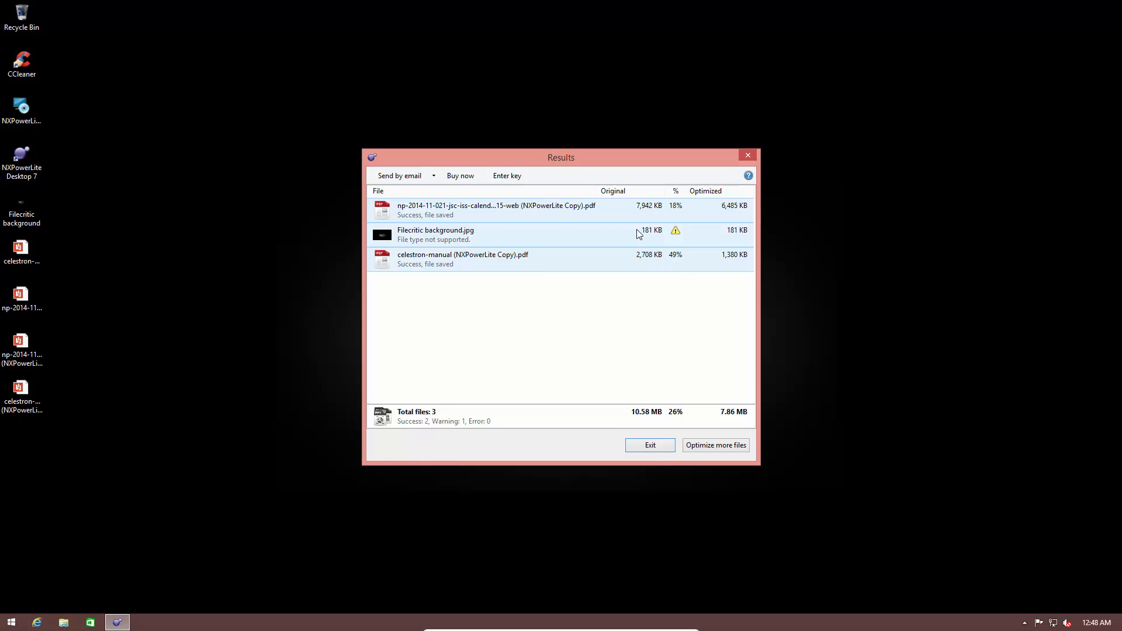
Step: Examine each file's entry in the optimization results list, then exit the results window
{"action": "left_click", "coordinate": [447, 235]}
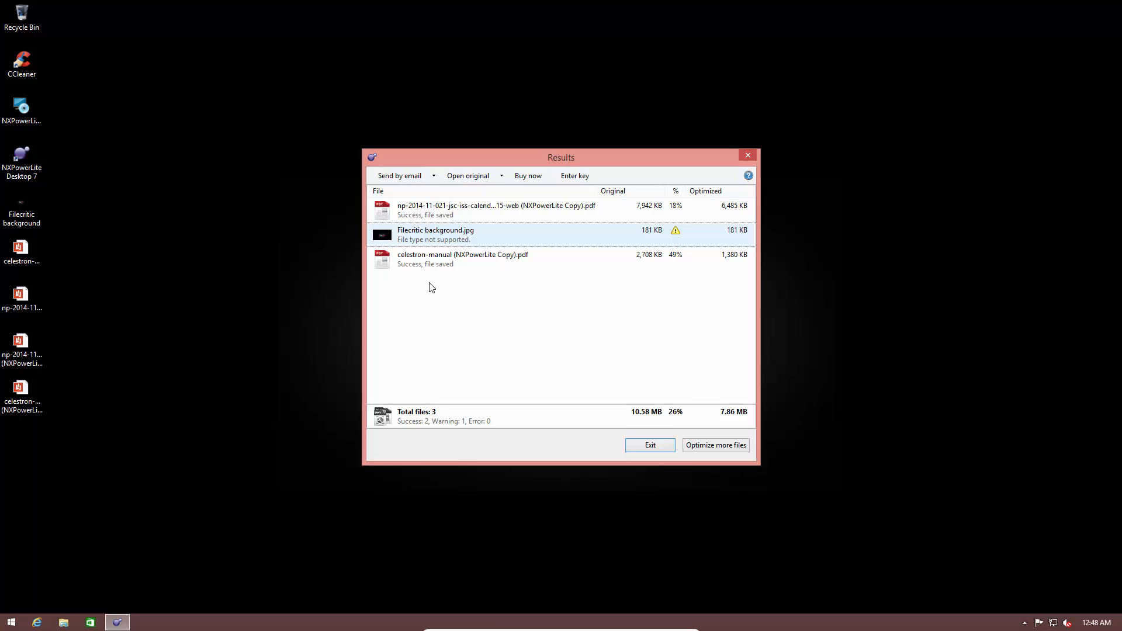
{"action": "left_click", "coordinate": [430, 257]}
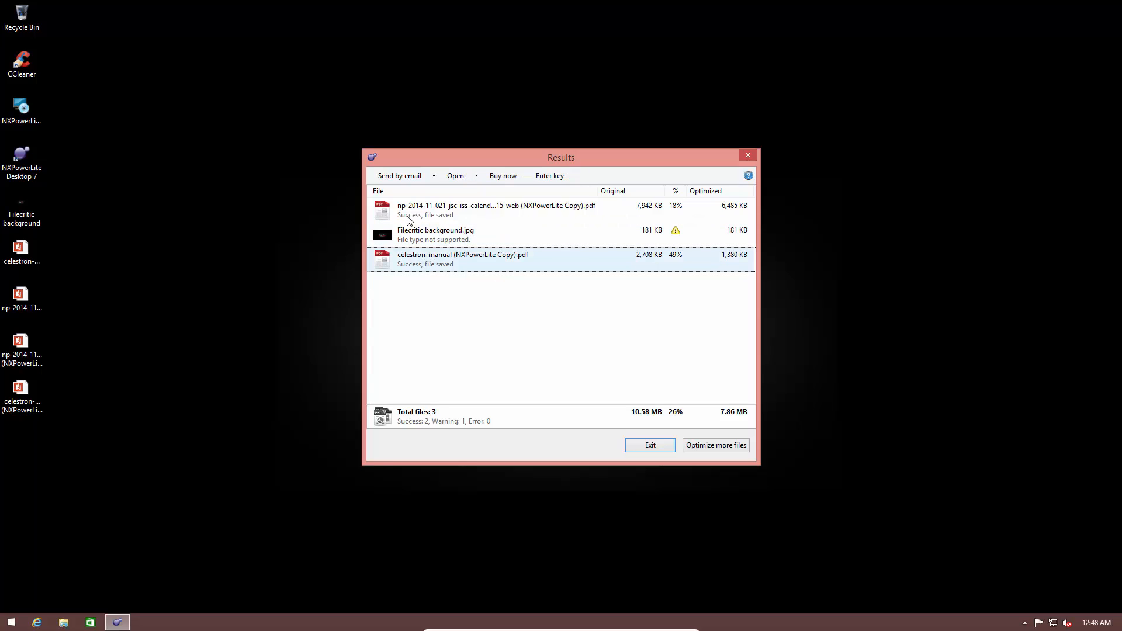
{"action": "left_click", "coordinate": [409, 217]}
{"action": "left_click", "coordinate": [416, 268]}
{"action": "left_click", "coordinate": [498, 211]}
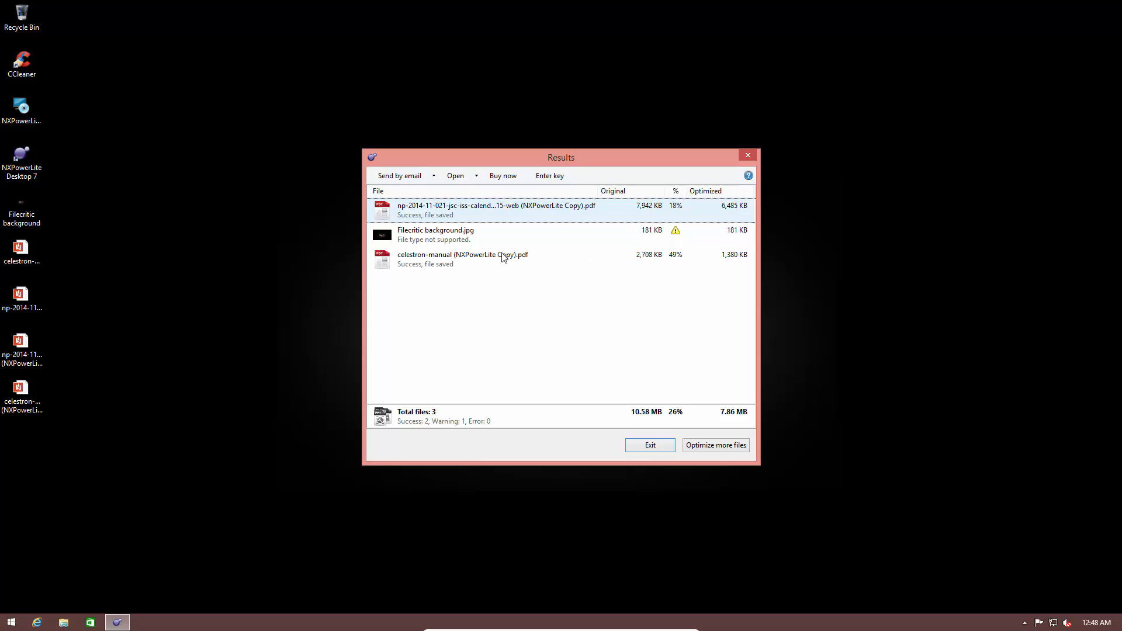
{"action": "left_click", "coordinate": [486, 258]}
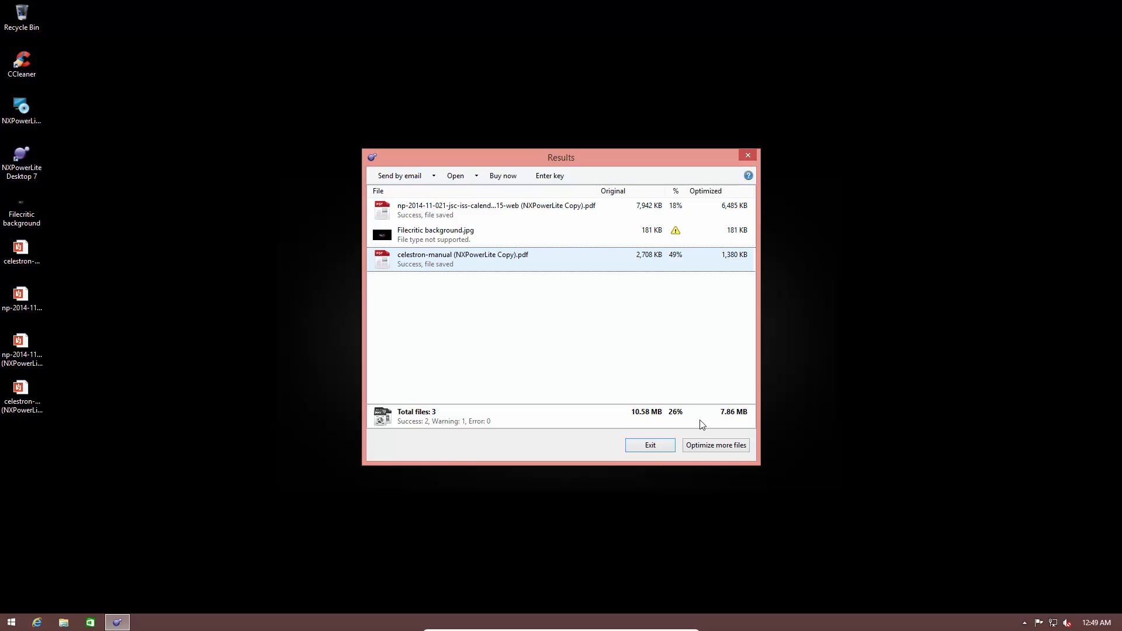
{"action": "left_click", "coordinate": [642, 448]}
{"action": "left_click", "coordinate": [290, 322]}
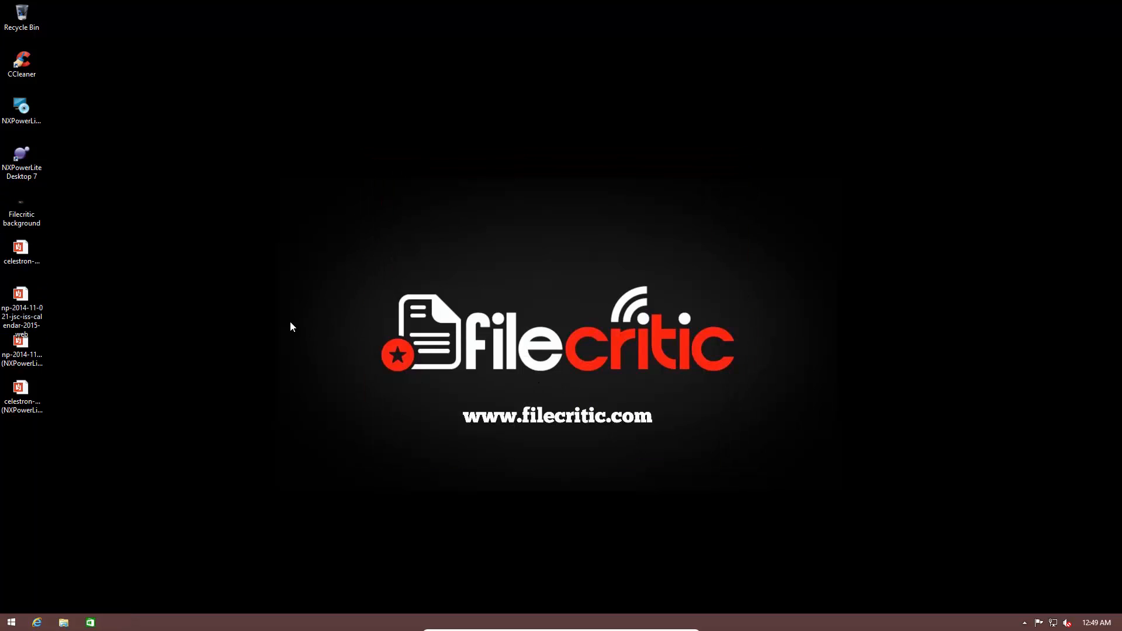
Step: Launch NXPowerLite Desktop 7 again and continue past the evaluation screen
{"action": "double_click", "coordinate": [23, 165]}
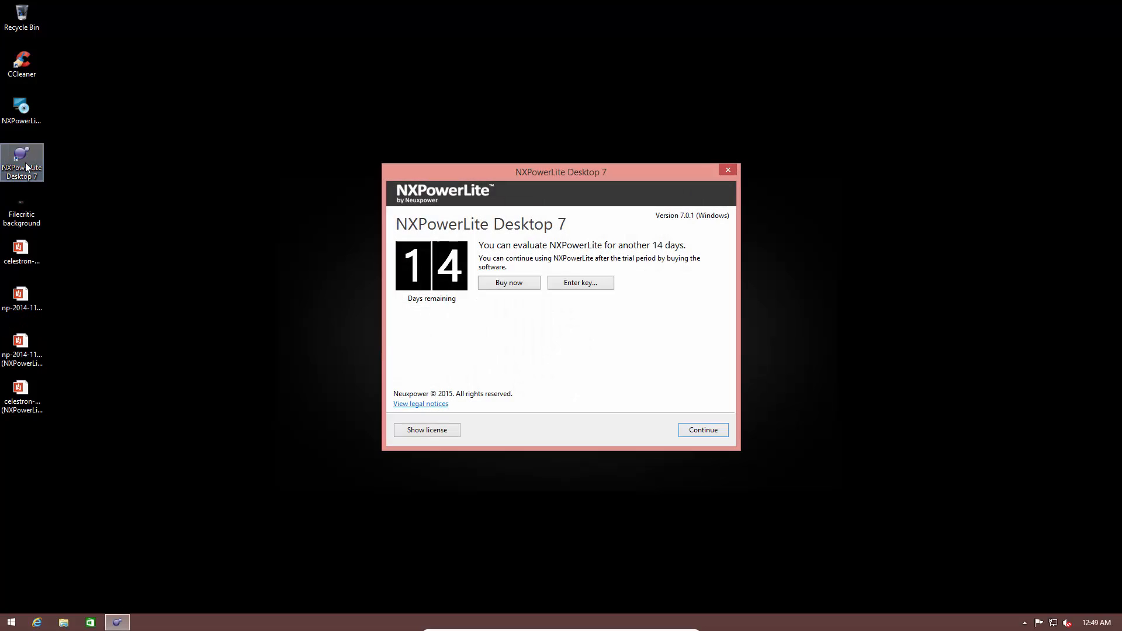
{"action": "left_click", "coordinate": [703, 429]}
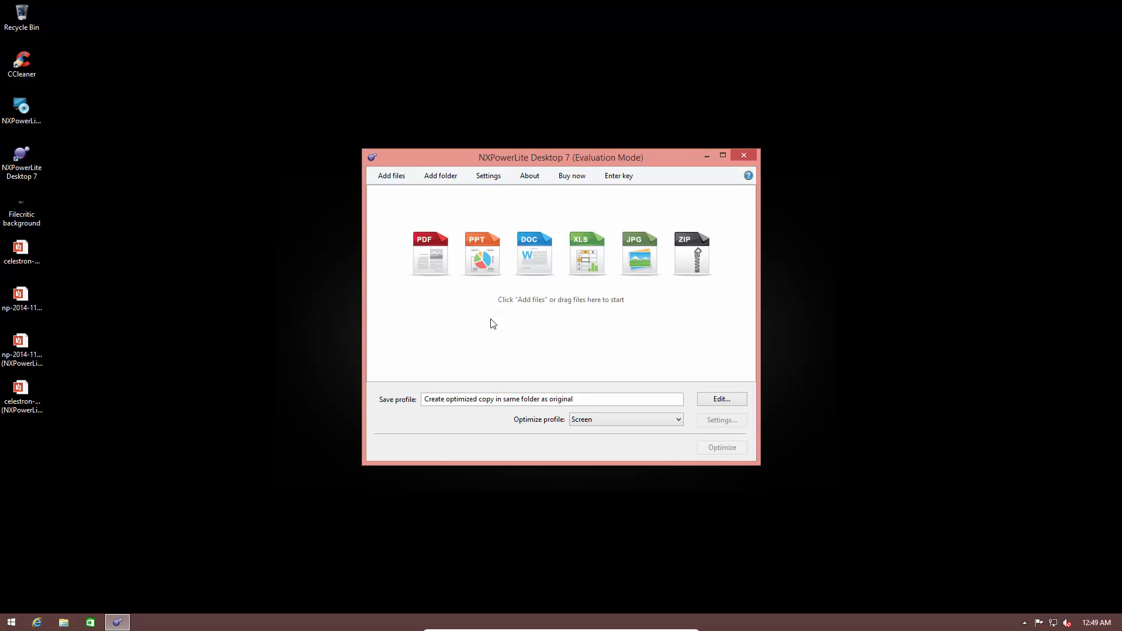
Step: Open the settings and set the save profile to replace the original and create a backup in the same folder
{"action": "left_click", "coordinate": [490, 182]}
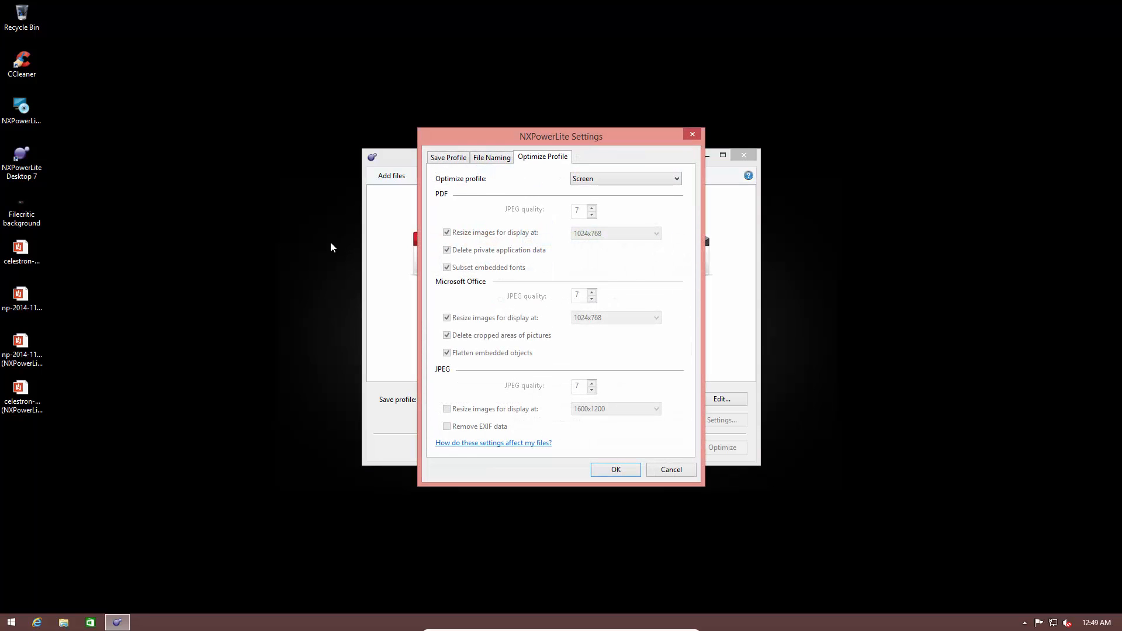
{"action": "left_click", "coordinate": [457, 159]}
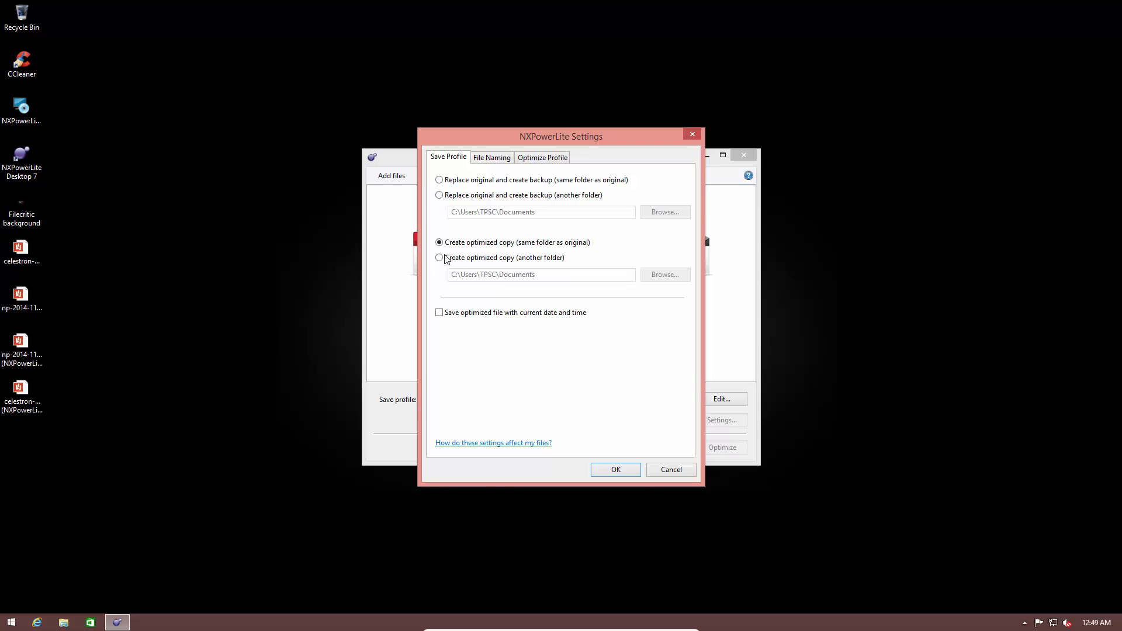
{"action": "left_click", "coordinate": [488, 259]}
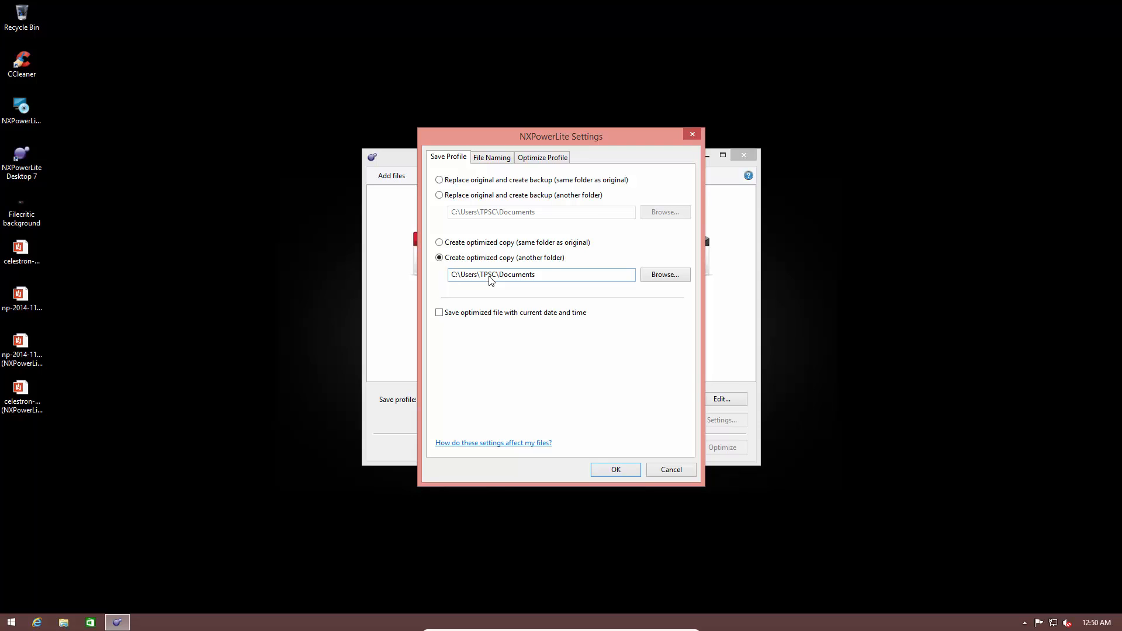
{"action": "left_click", "coordinate": [462, 180]}
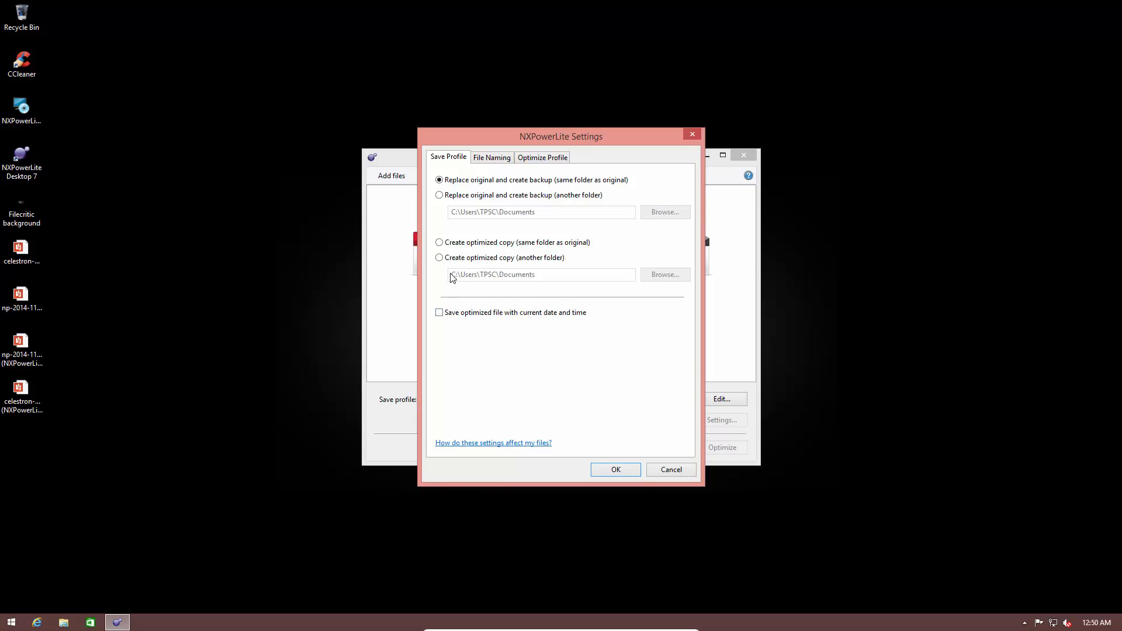
Step: Inspect the text added to backup and optimized copy file names in the file naming settings
{"action": "left_click", "coordinate": [491, 158]}
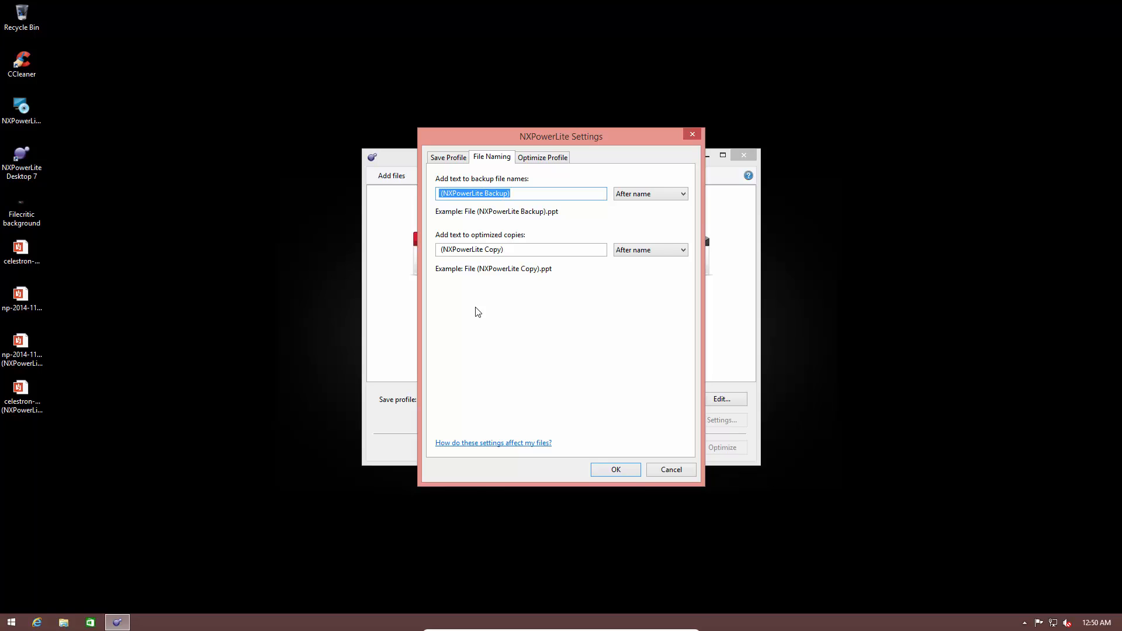
{"action": "left_click", "coordinate": [513, 250]}
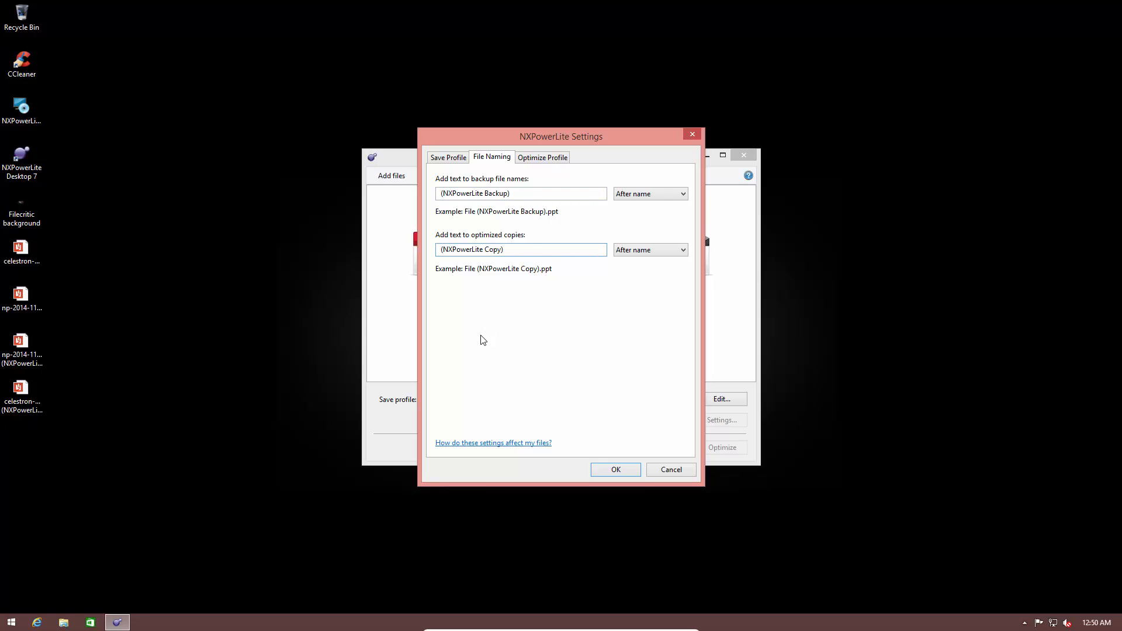
Step: Try the Print, Screen and Mobile optimize profiles in turn
{"action": "left_click", "coordinate": [540, 159]}
{"action": "left_click", "coordinate": [593, 179]}
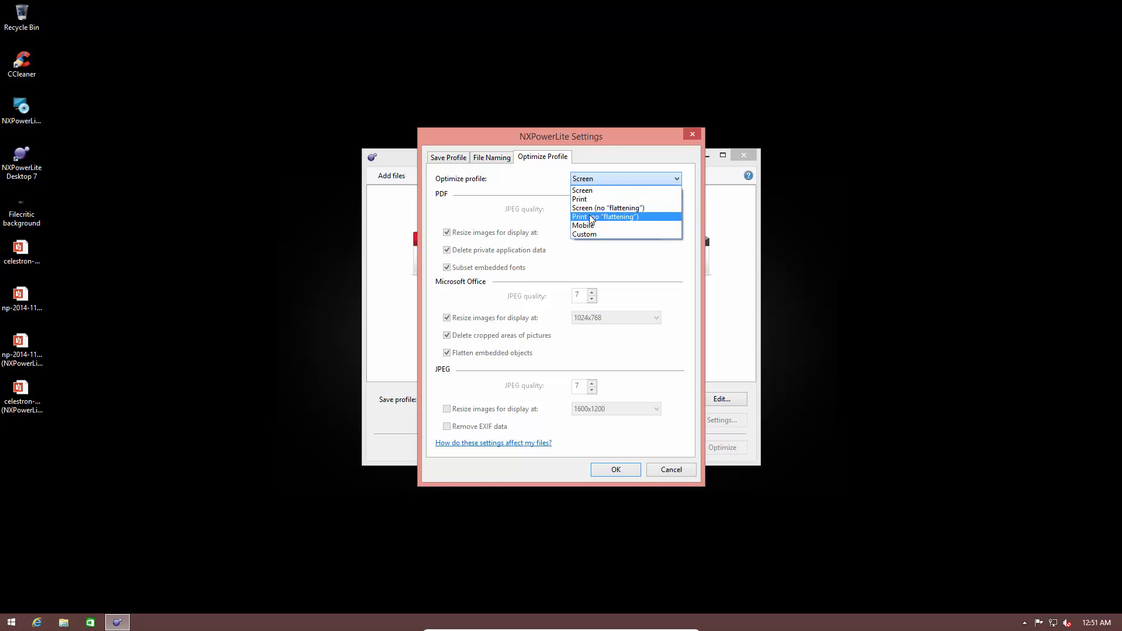
{"action": "left_click", "coordinate": [587, 199]}
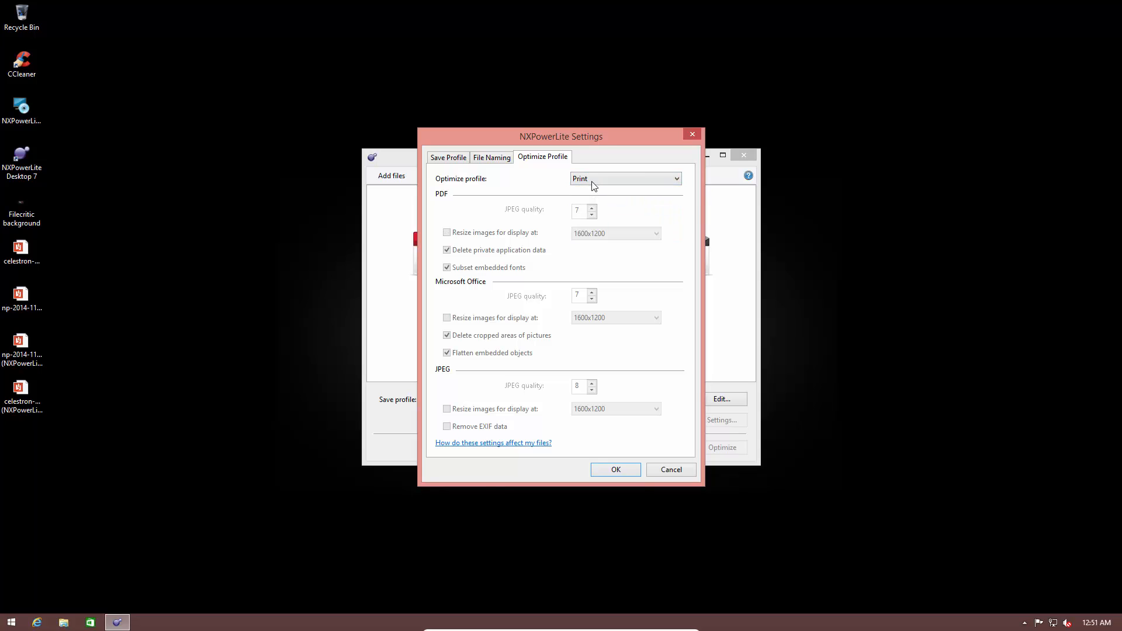
{"action": "left_click", "coordinate": [592, 182]}
{"action": "left_click", "coordinate": [593, 189]}
{"action": "left_click", "coordinate": [597, 181]}
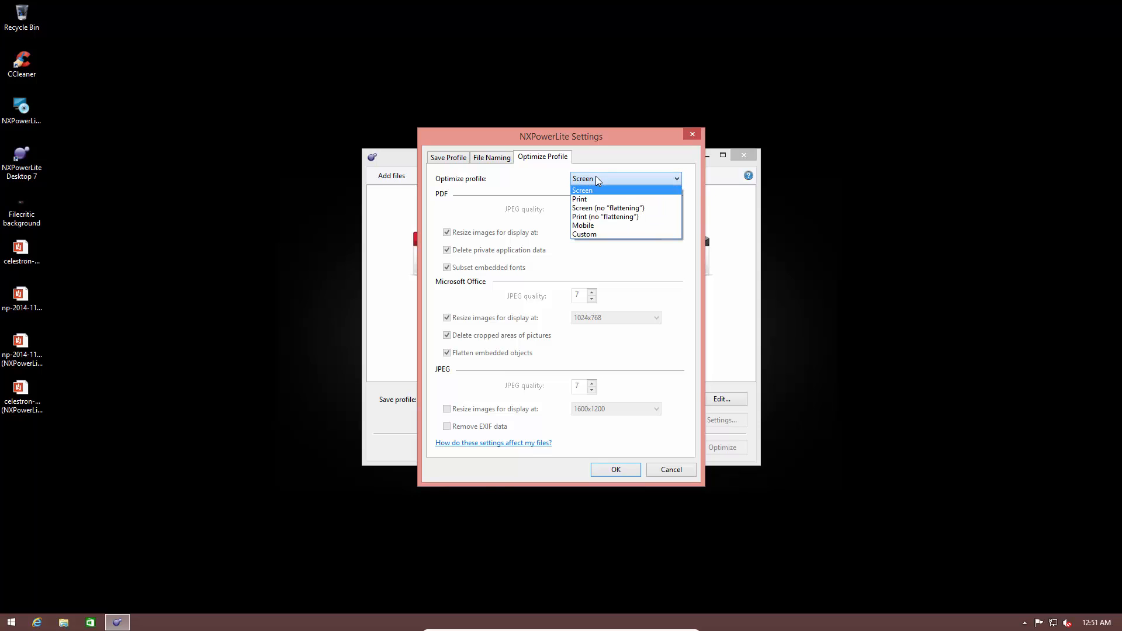
{"action": "left_click", "coordinate": [589, 224]}
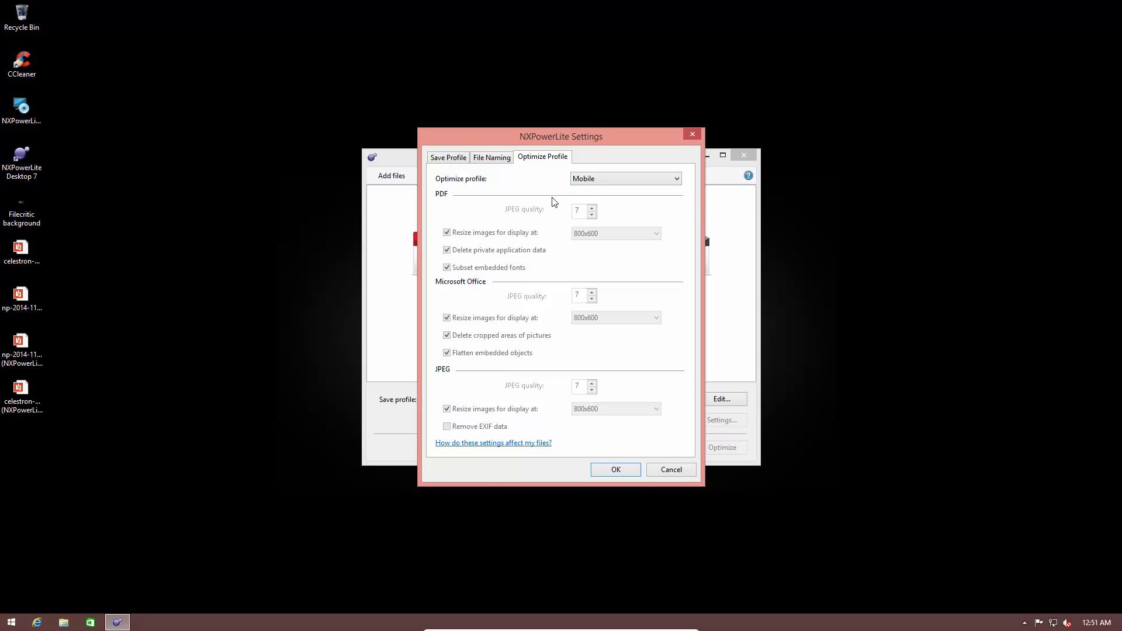
Step: Switch to the Custom optimize profile and adjust the PDF JPEG quality to 7
{"action": "left_click", "coordinate": [604, 180]}
{"action": "left_click", "coordinate": [603, 235]}
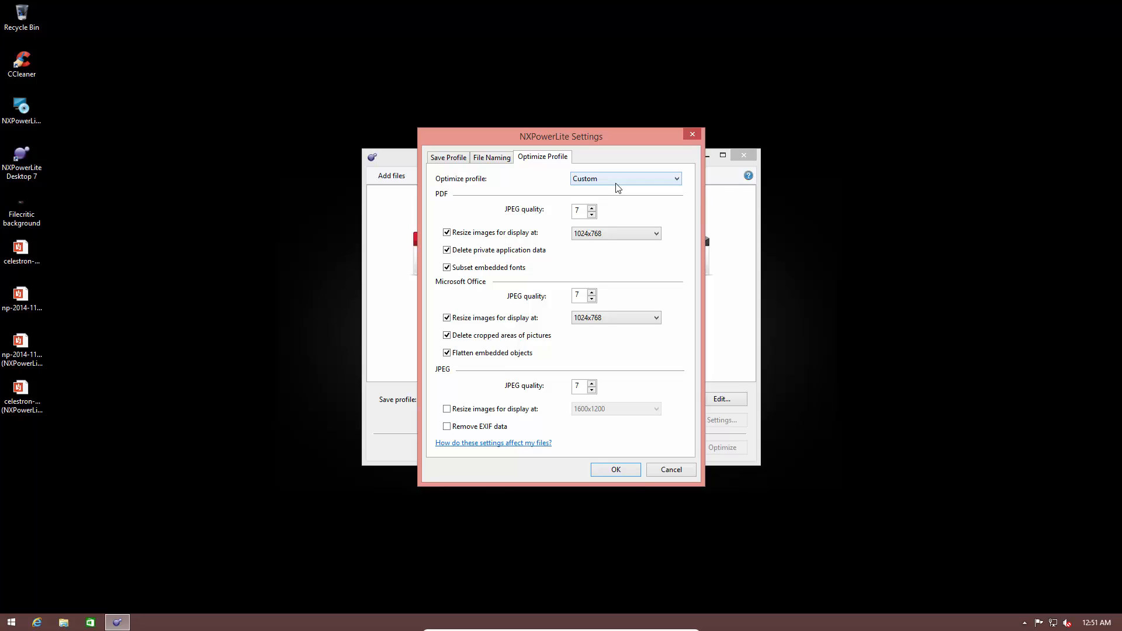
{"action": "double_click", "coordinate": [579, 211]}
{"action": "left_click", "coordinate": [591, 215]}
{"action": "left_click", "coordinate": [592, 207]}
{"action": "left_click", "coordinate": [591, 207]}
{"action": "left_click", "coordinate": [592, 215]}
{"action": "left_click", "coordinate": [592, 215]}
{"action": "left_click", "coordinate": [592, 214]}
{"action": "left_click", "coordinate": [592, 215]}
{"action": "key", "text": "Up"}
{"action": "key", "text": "Up"}
Step: Open the PDF image resize choices, then cancel the settings dialog
{"action": "left_click", "coordinate": [590, 236]}
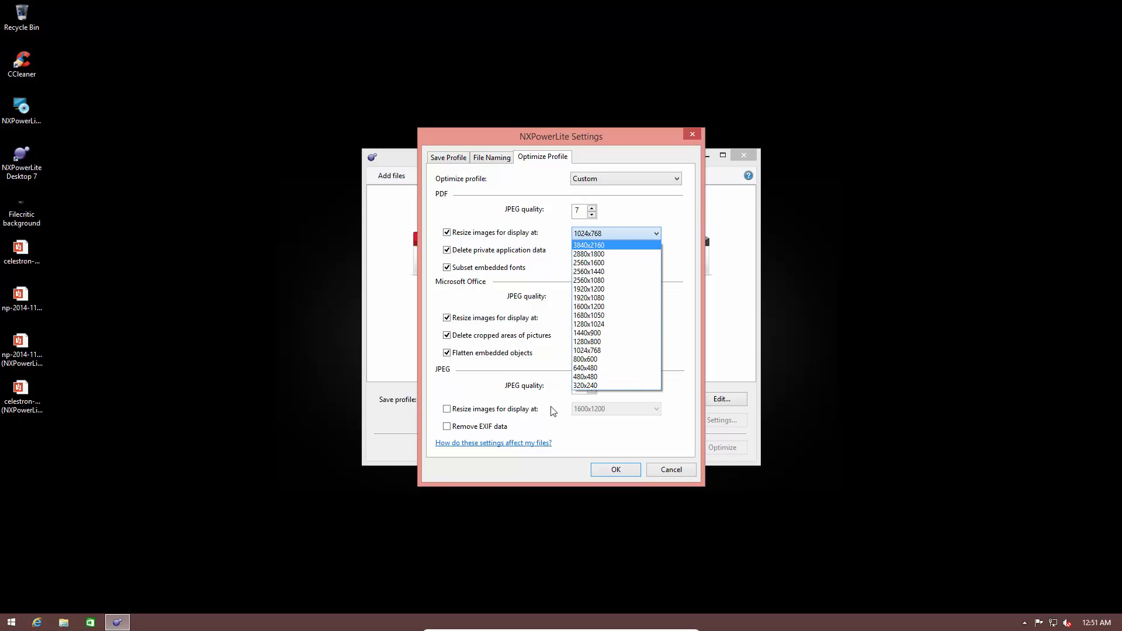
{"action": "left_click", "coordinate": [527, 289]}
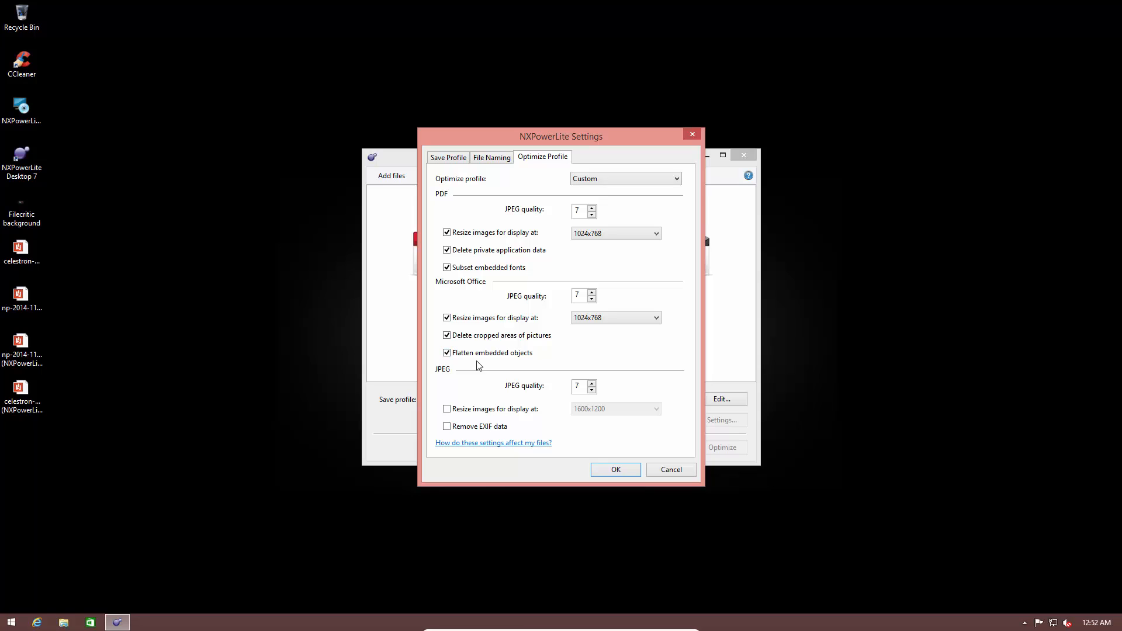
{"action": "left_click", "coordinate": [656, 468]}
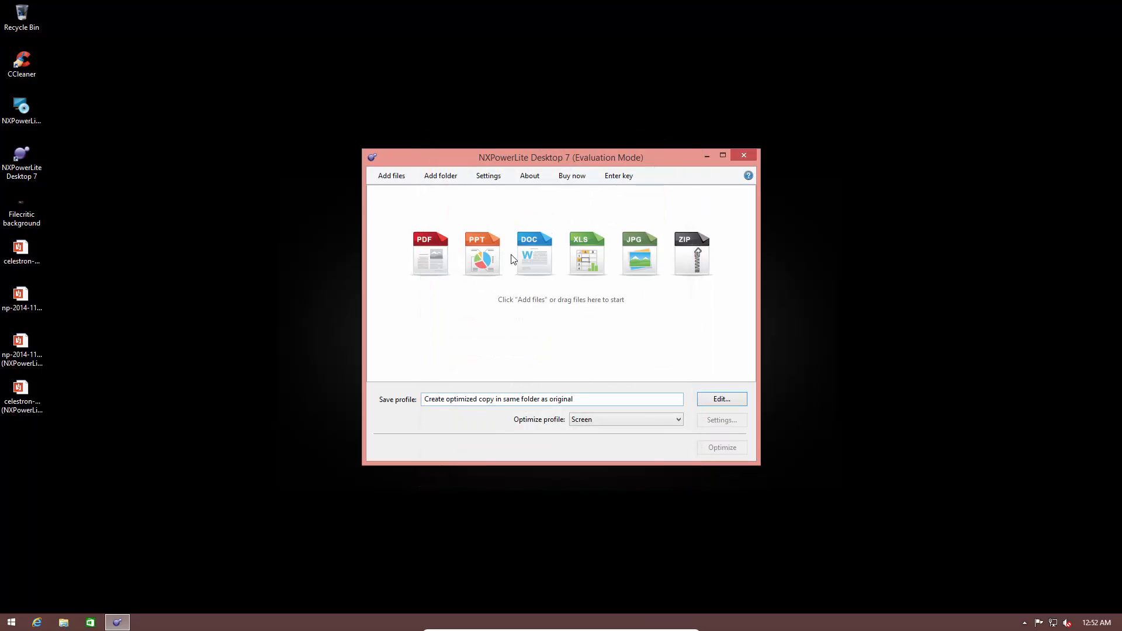